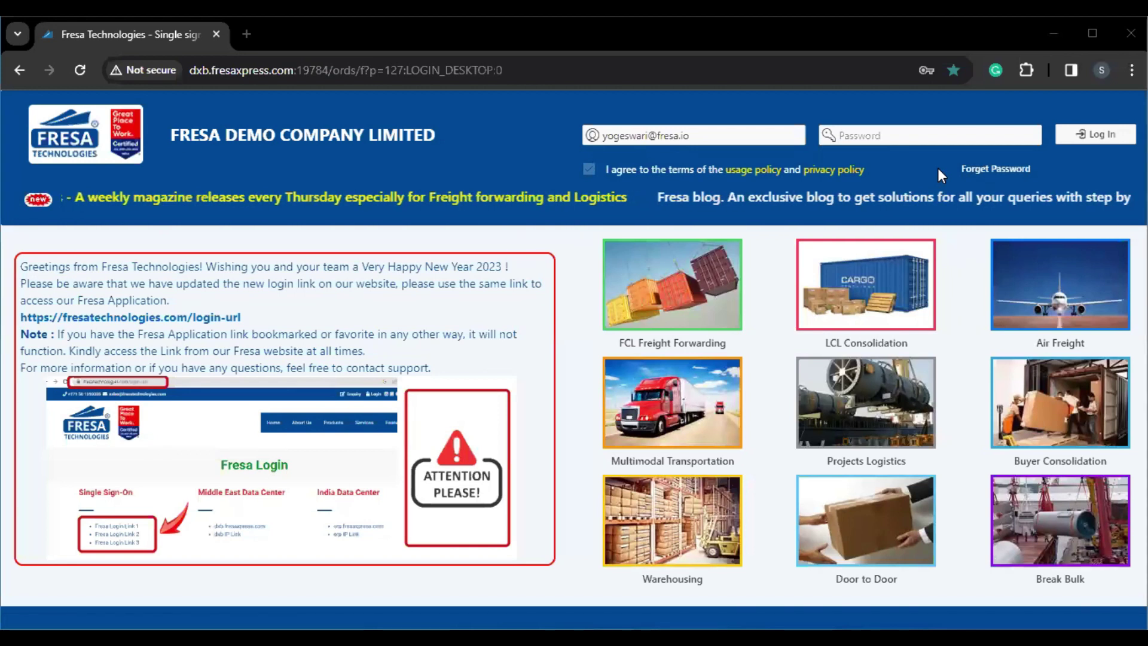
Fill the password from saved credentials and log in to the Fresa Gold demo company
click(711, 135)
click(883, 141)
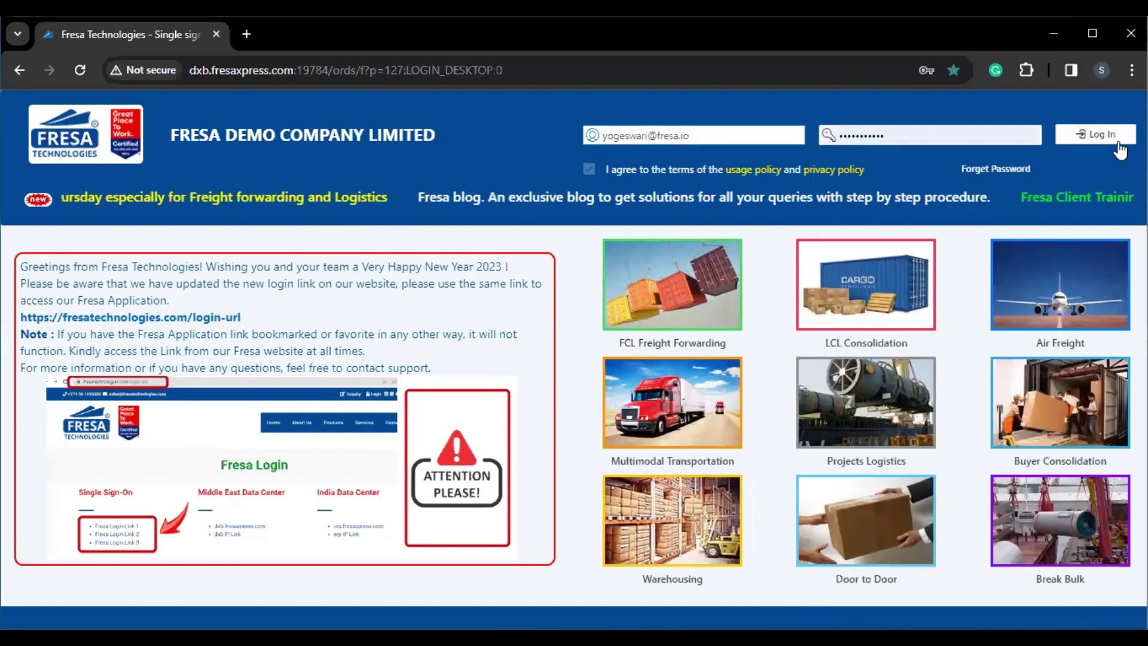
click(1115, 141)
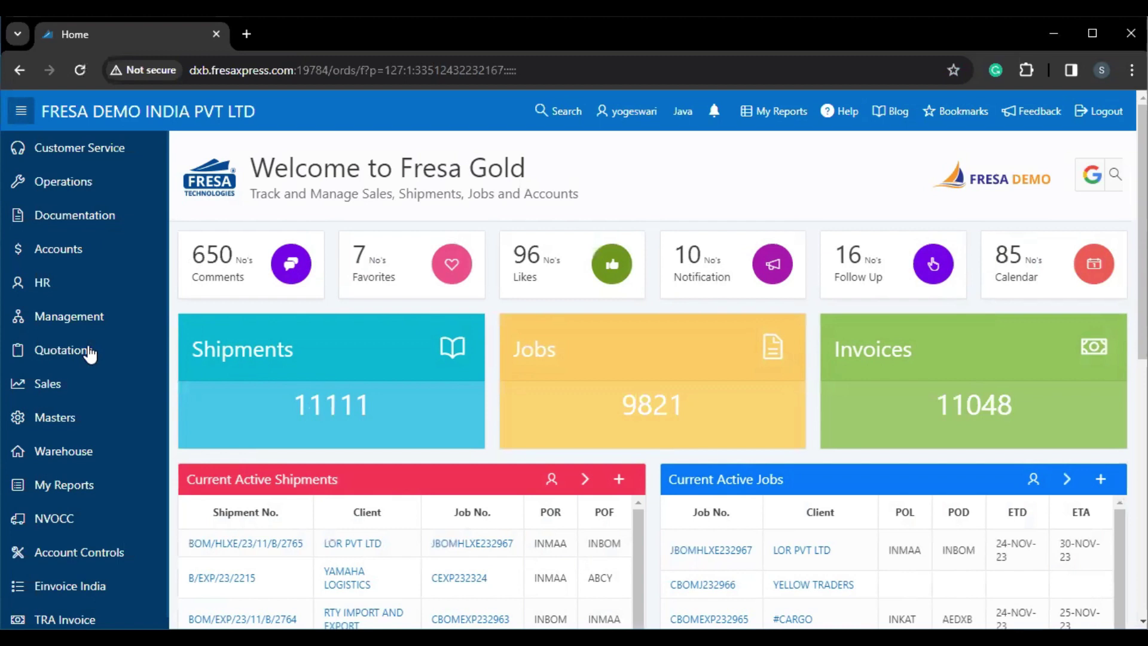
Open the Accounts module from the left sidebar
click(64, 259)
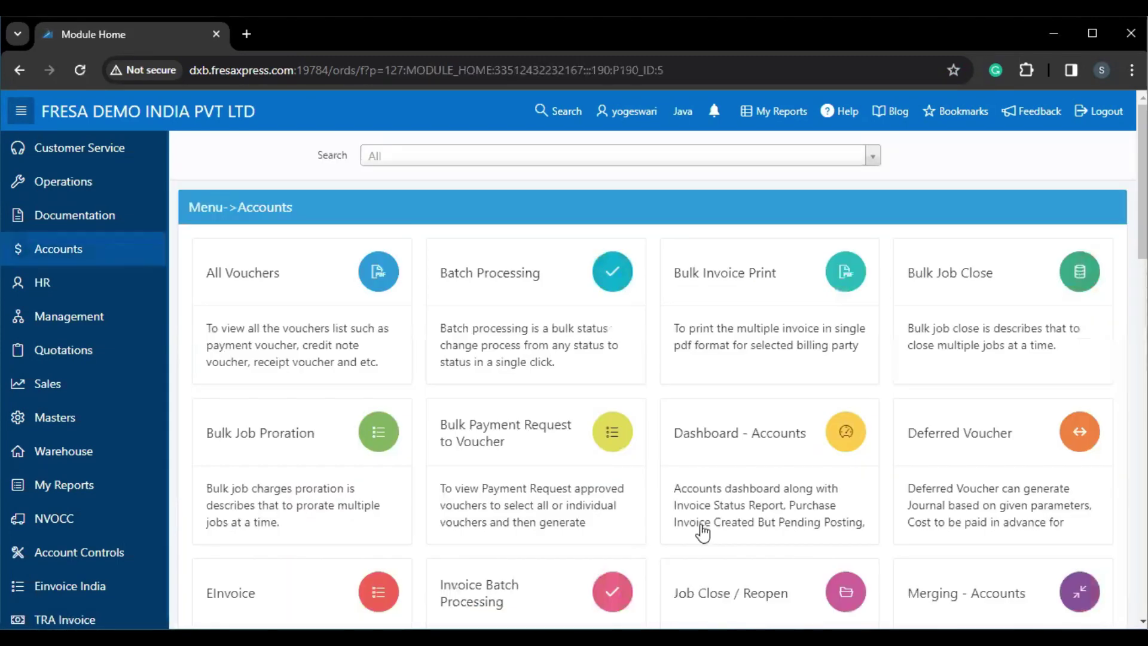
scroll(702, 534, down, 9)
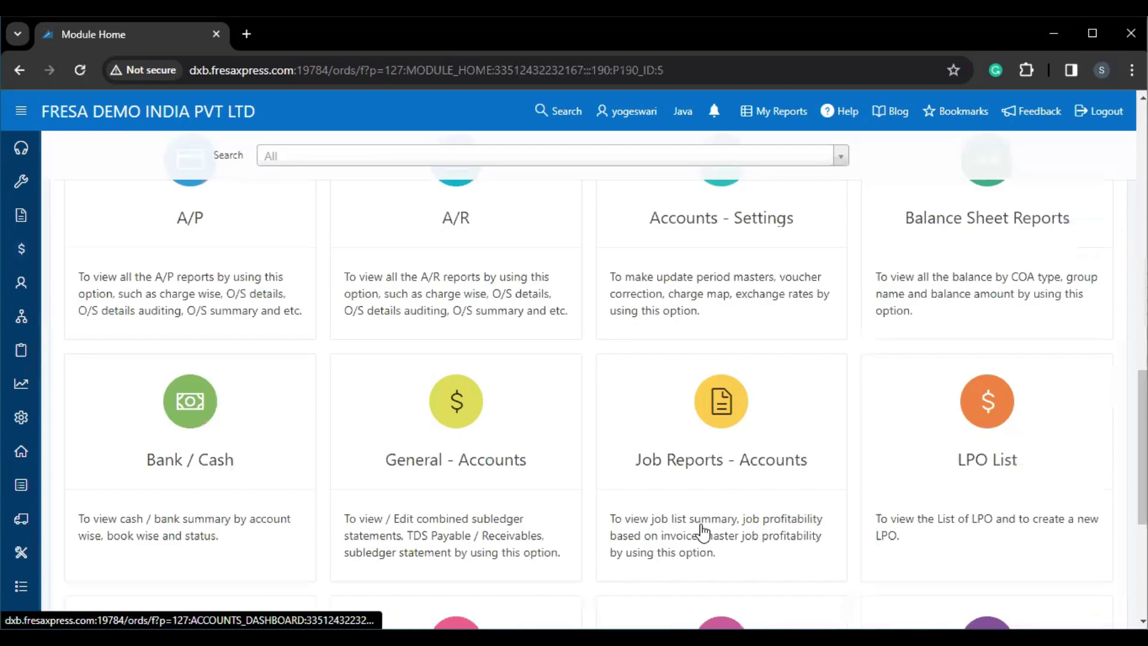
Go to Tax Reports and open the TDS Report
click(731, 449)
scroll(731, 449, down, 2)
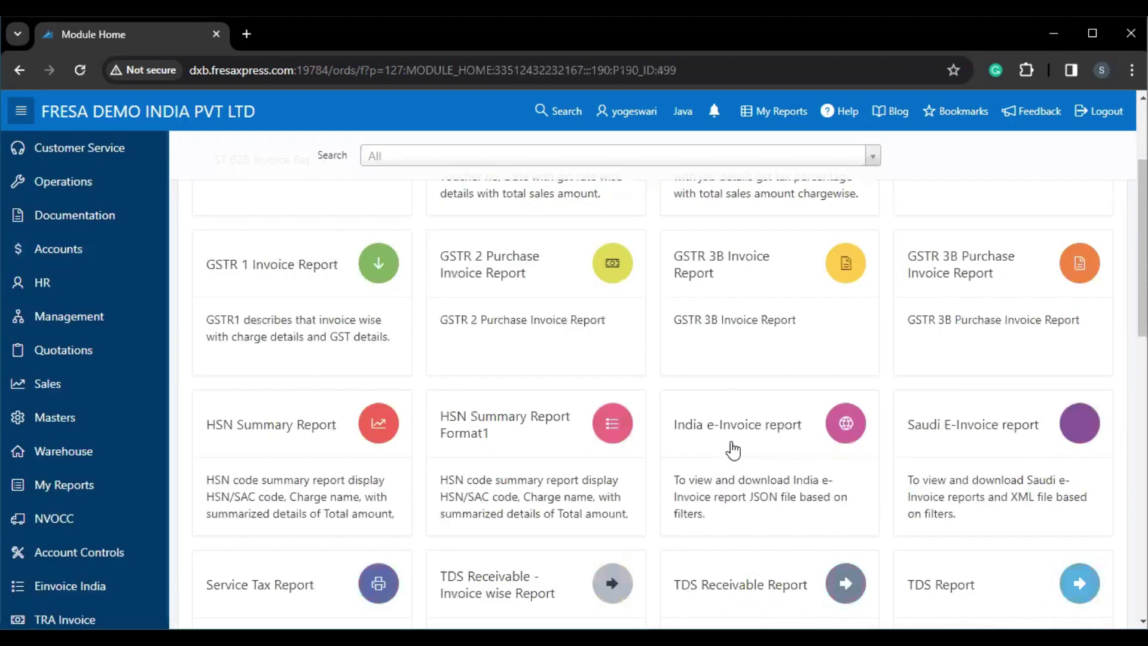
scroll(731, 448, down, 2)
click(987, 468)
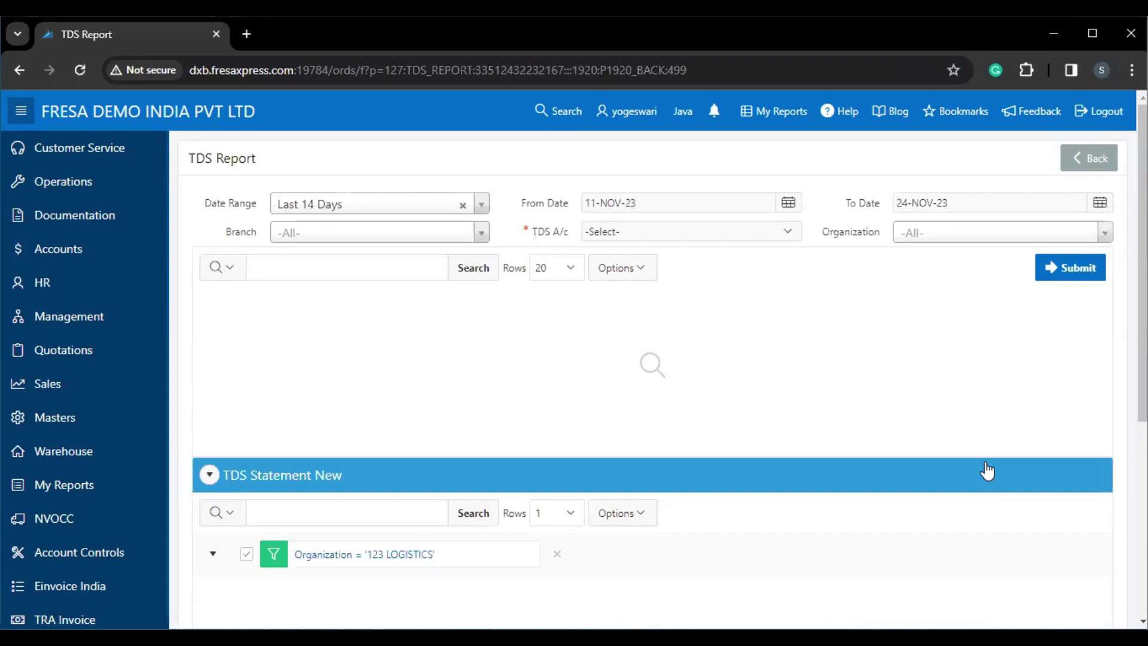
Set the date range to All Records and the TDS account to TDS RECEIVABLE
click(419, 208)
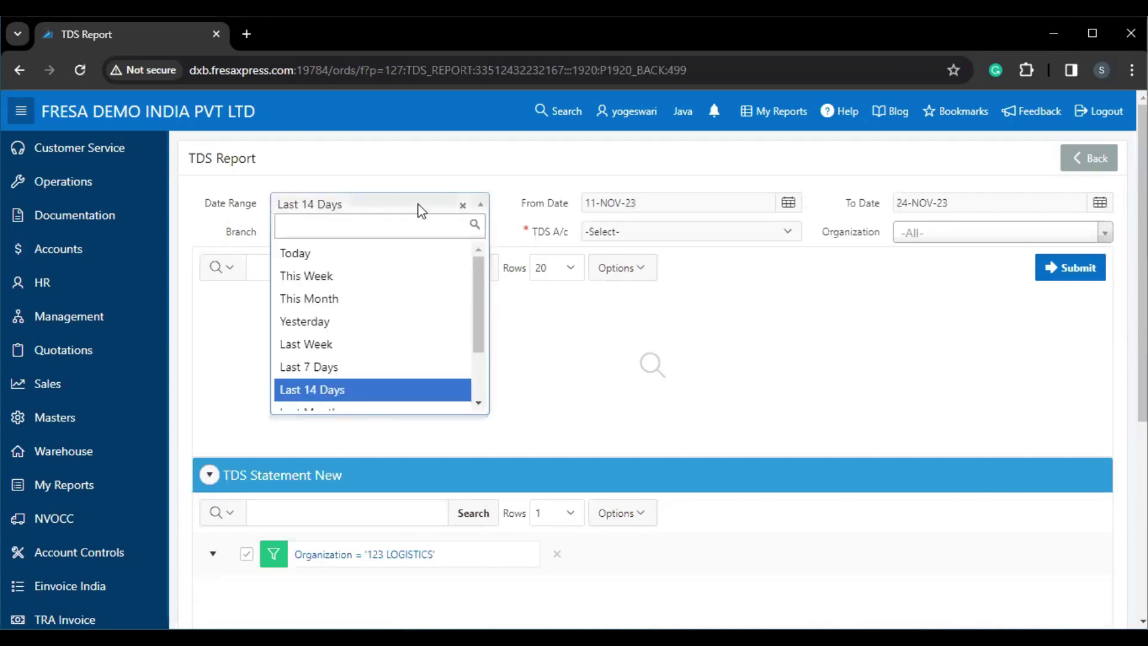
text(all)
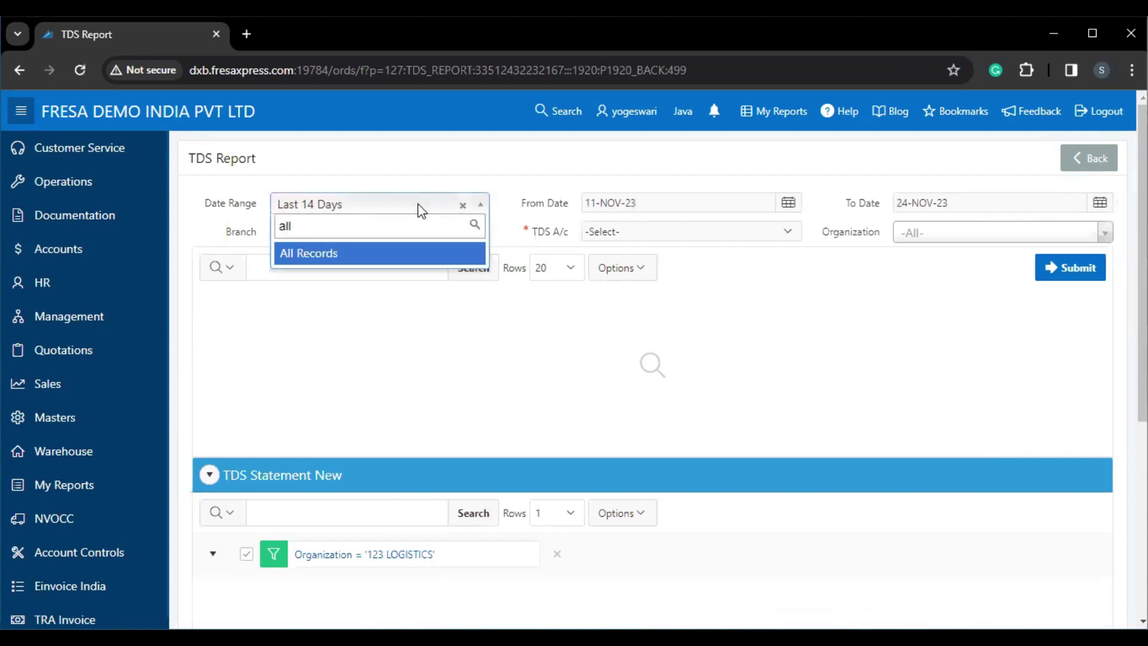
click(412, 256)
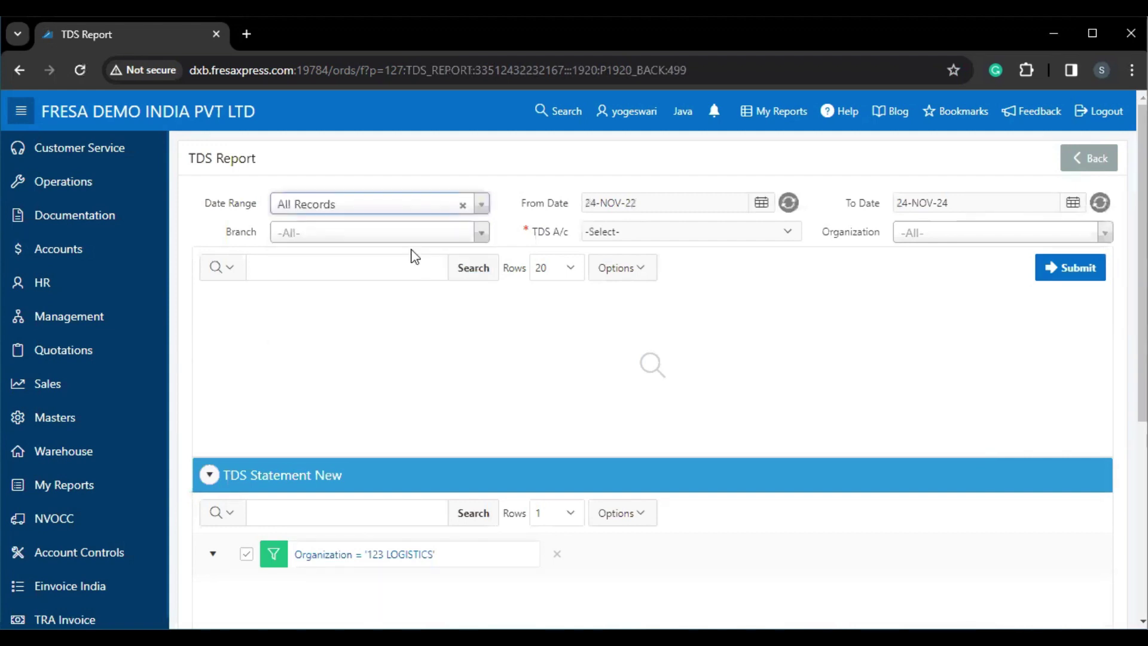
click(638, 235)
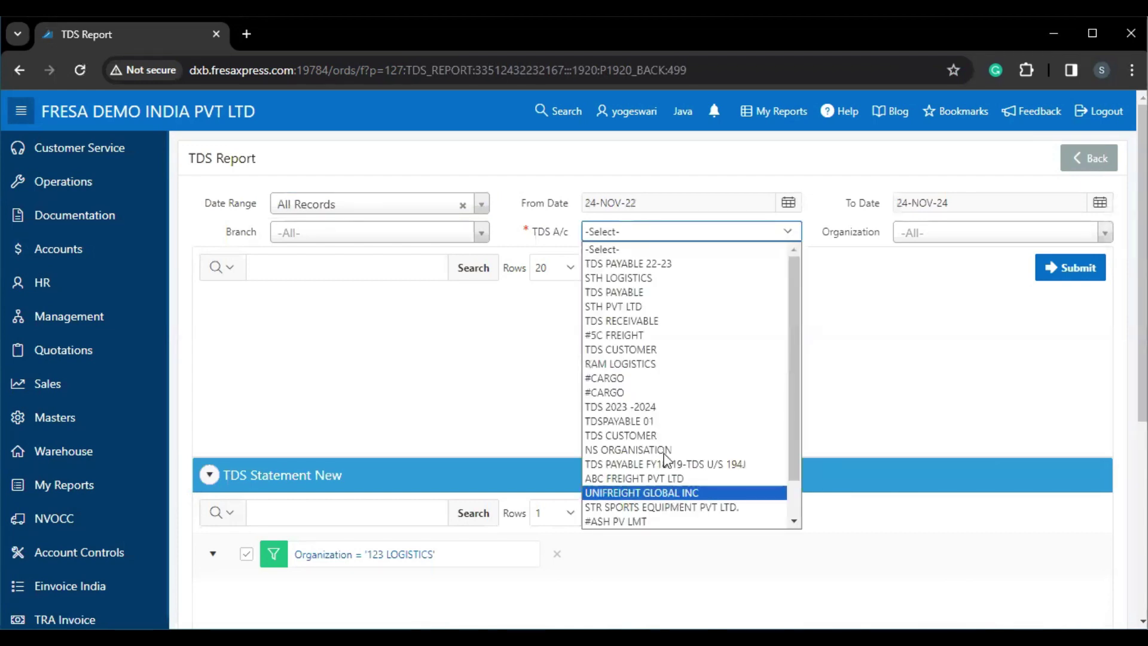
click(632, 324)
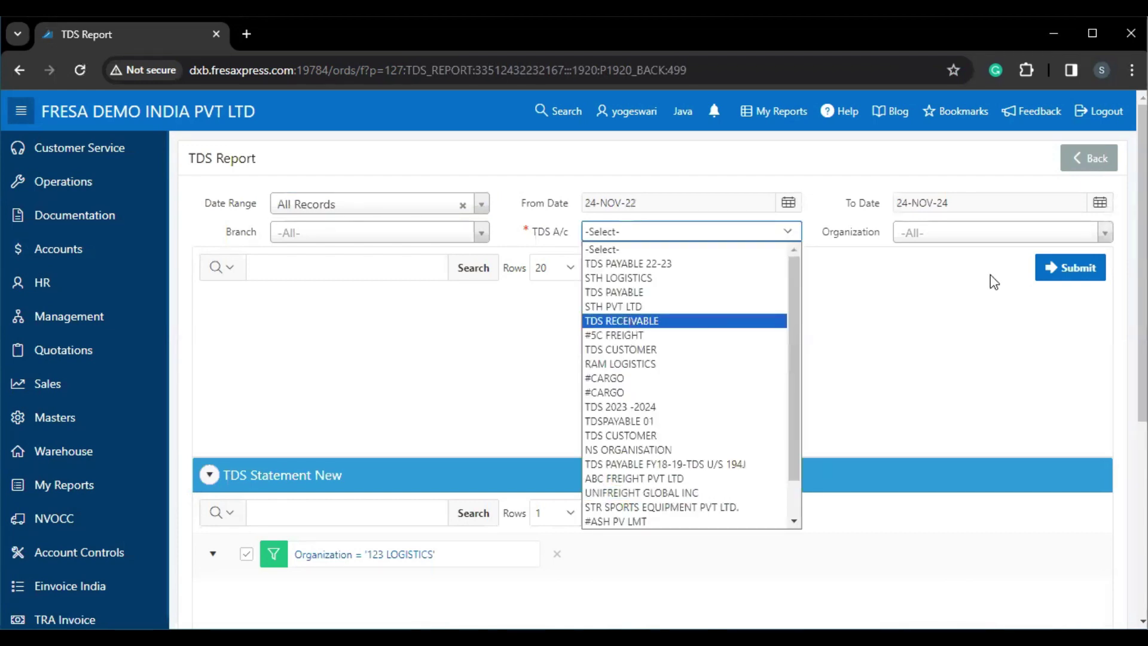
Submit the filters to list TDS Receivable vouchers for all dates
click(1061, 275)
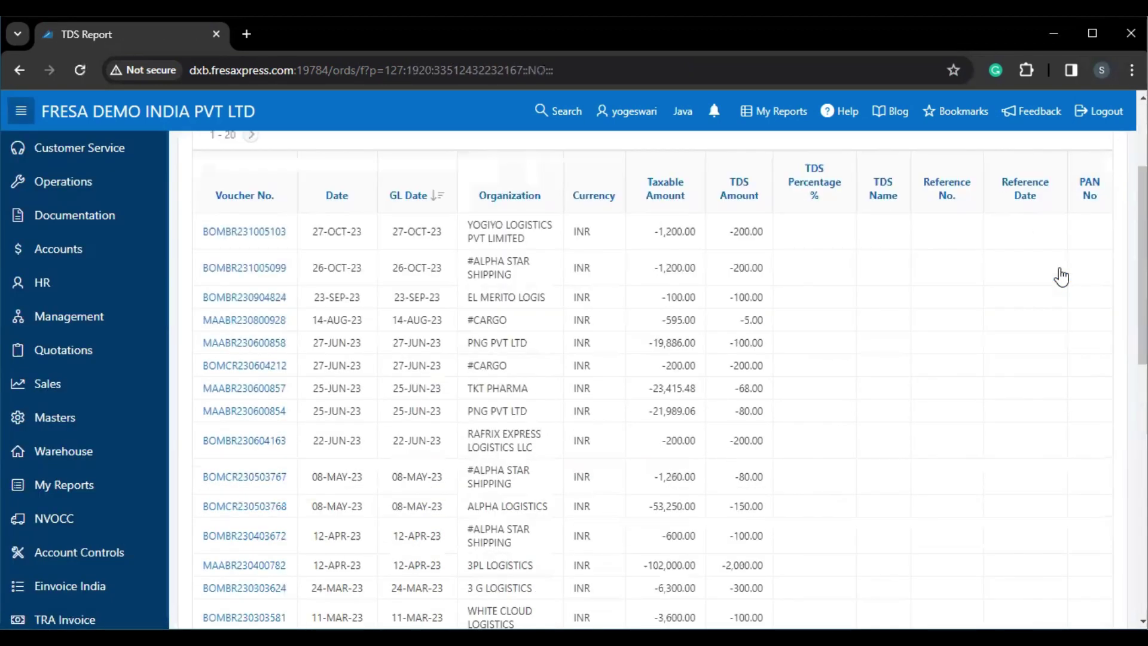
scroll(1061, 276, down, 2)
scroll(1061, 276, up, 2)
scroll(1061, 276, up, 2)
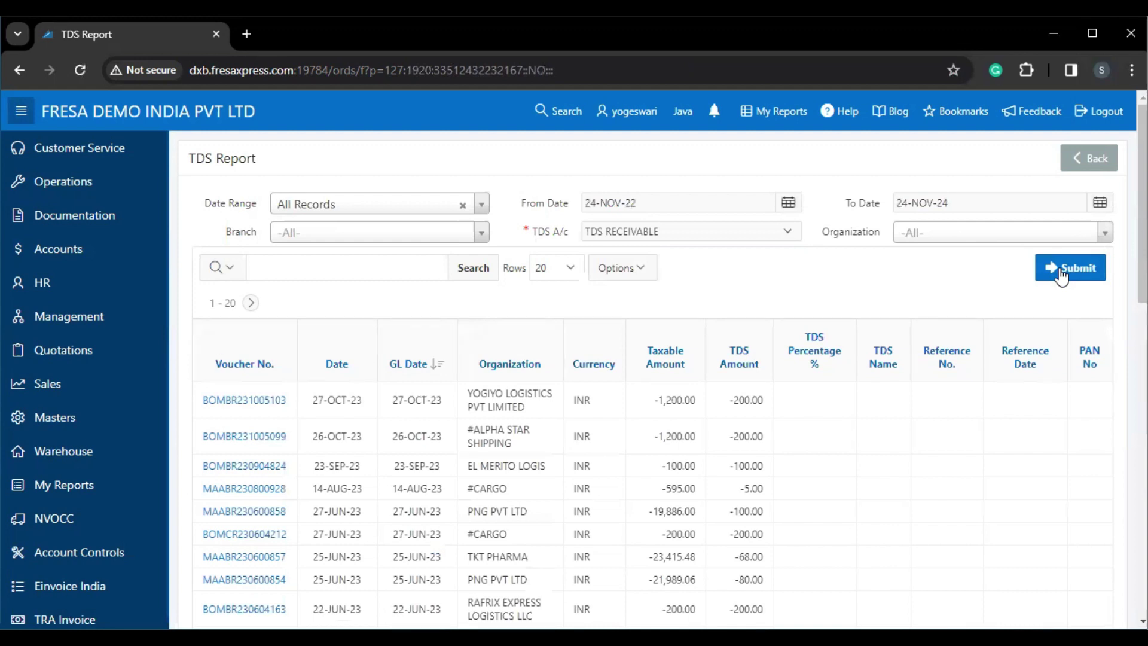
Open the Options dropdown above the TDS report table to show Download
click(618, 270)
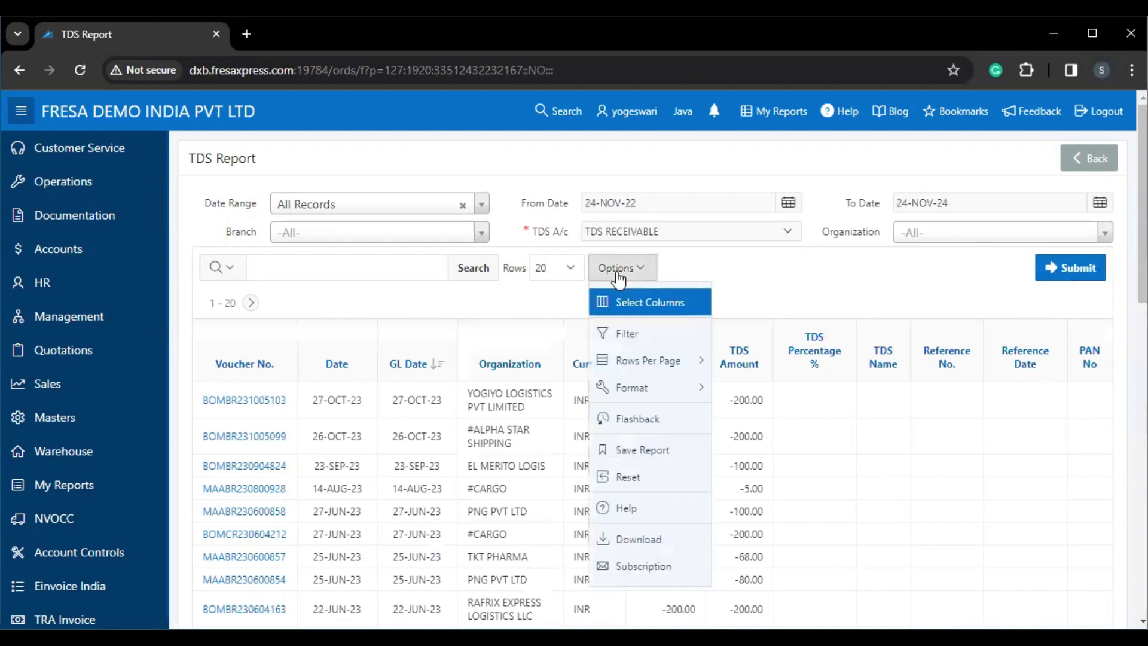